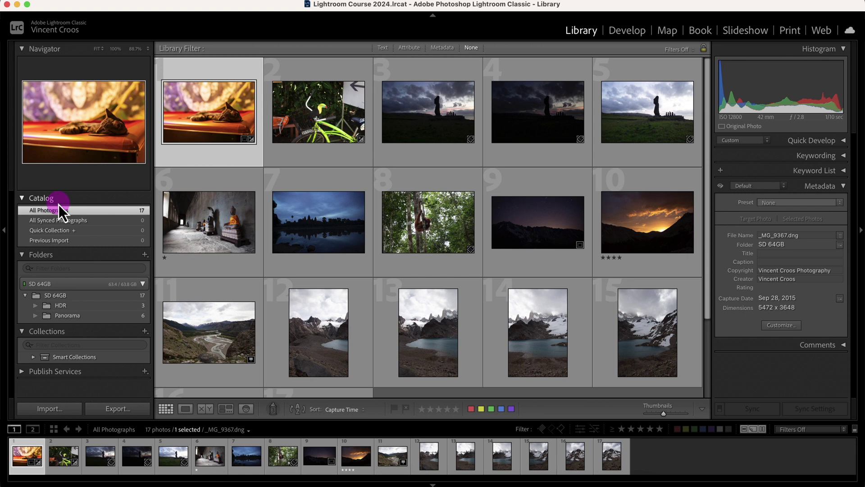
Step: Drag the bicycle photo, then view All Synced Photographs and return to All Photographs
click(301, 110)
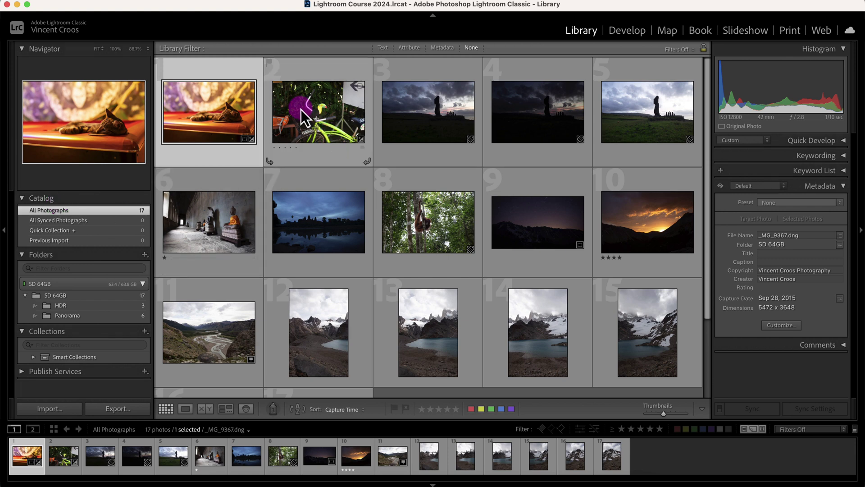
mouse_move(301, 109)
mouse_down()
mouse_move(284, 175)
mouse_move(293, 306)
mouse_move(511, 347)
mouse_up()
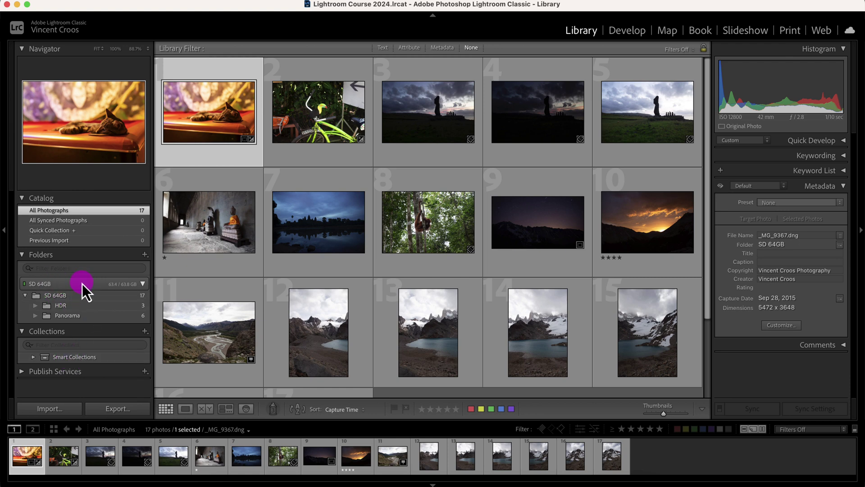
click(88, 221)
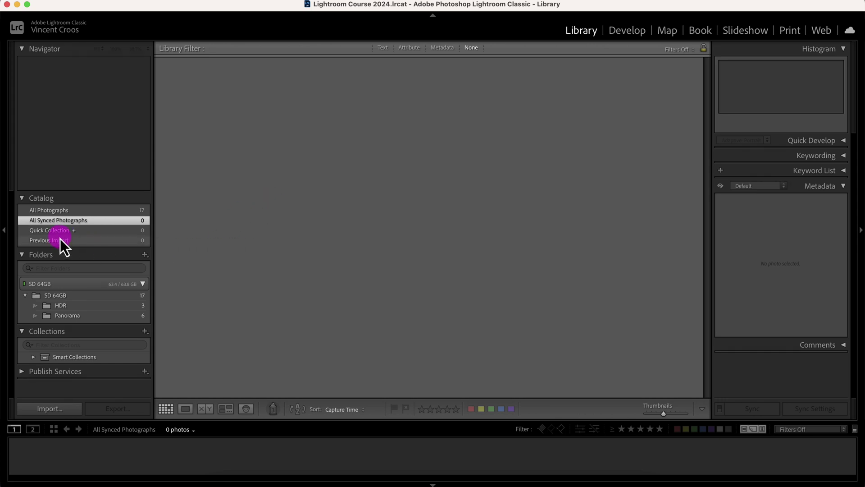
click(58, 213)
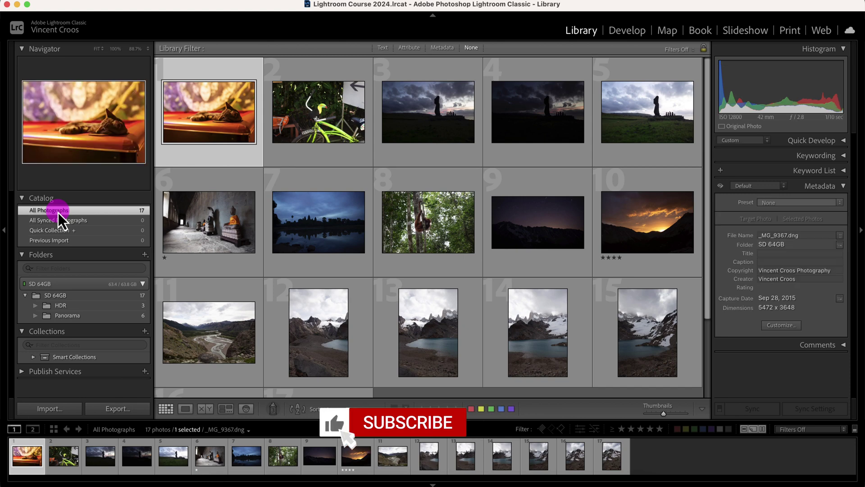
Step: Check the Previous Import source, then display the empty Quick Collection
click(38, 303)
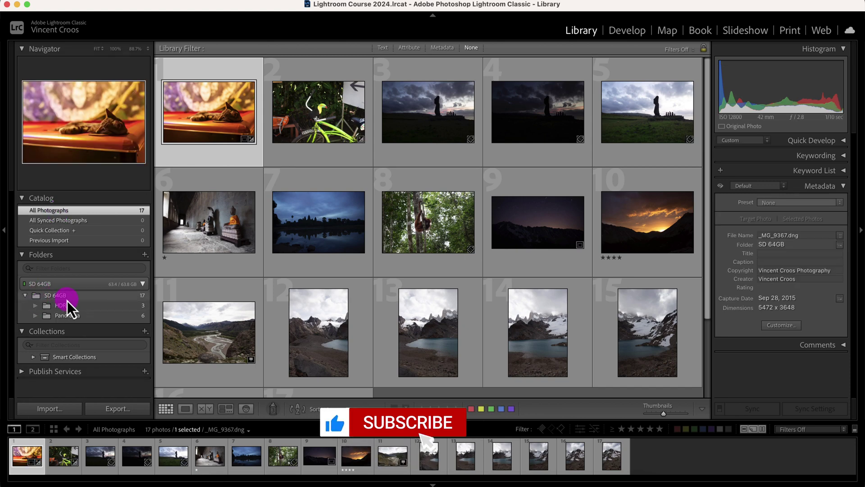
click(86, 239)
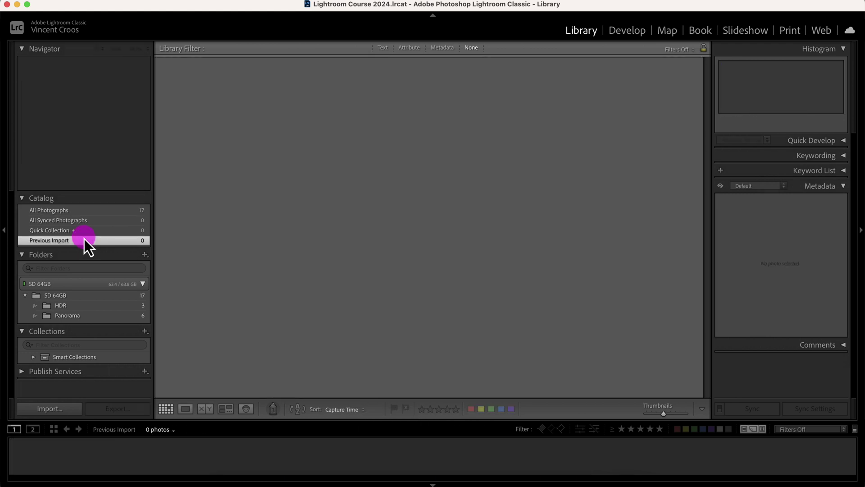
click(80, 231)
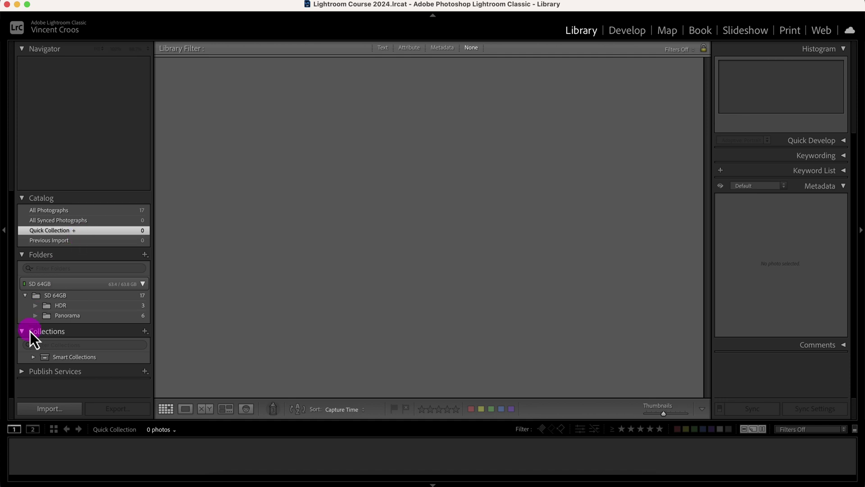
Step: Add four photos (first shot, bicycle, dark silhouette, forest) to the Quick Collection
click(22, 48)
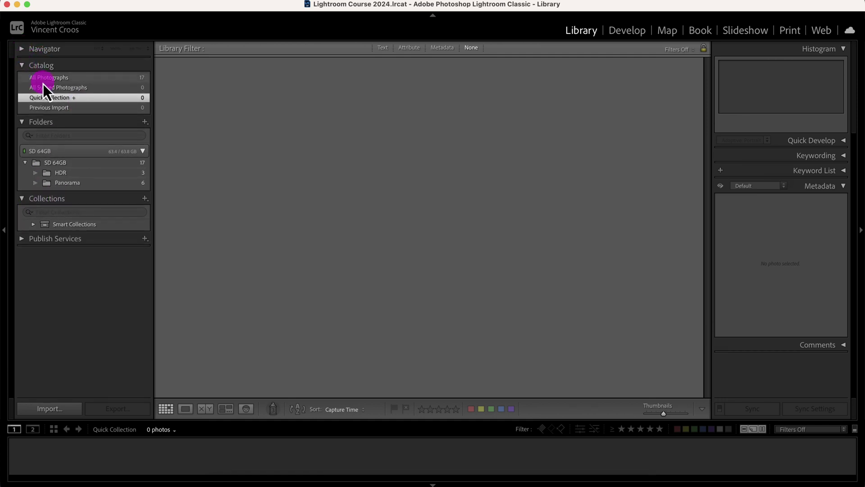
click(95, 81)
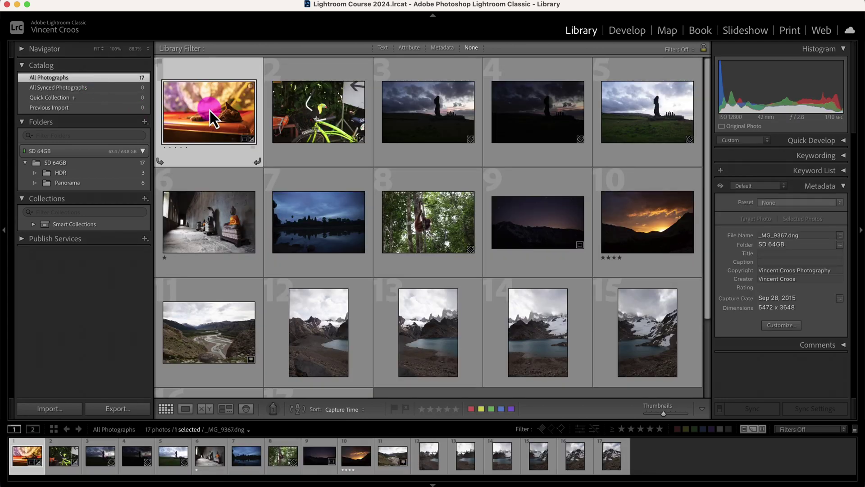
mouse_move(209, 110)
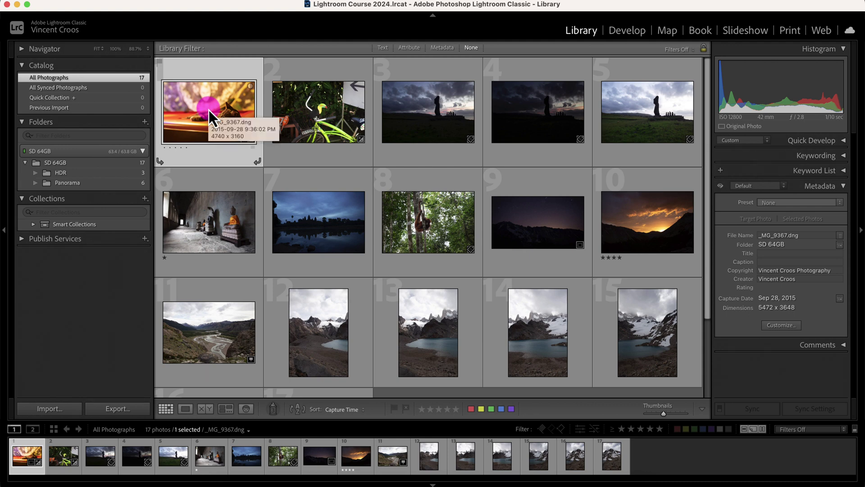
drag(207, 104, 77, 99)
drag(251, 111, 80, 101)
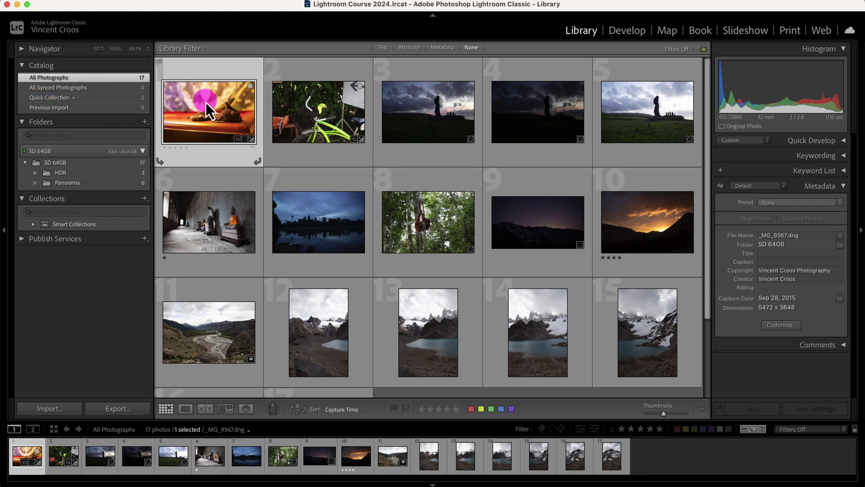
click(521, 128)
key(b)
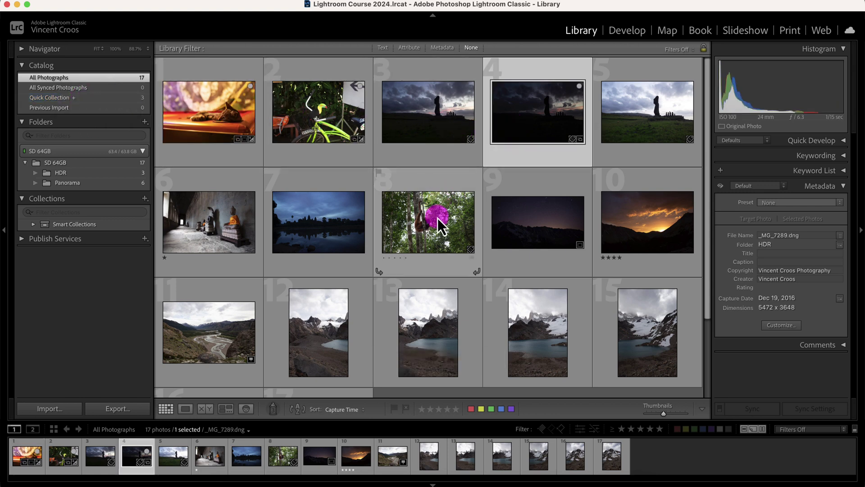
click(437, 221)
key(b)
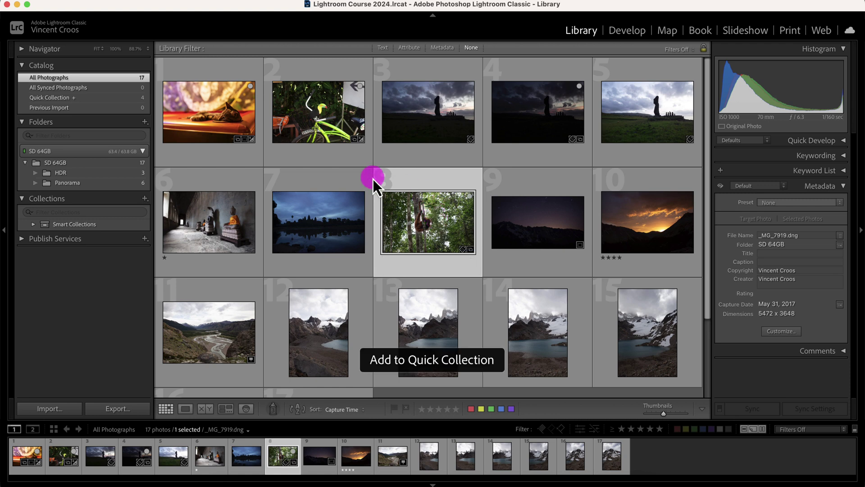
Step: Review the Quick Collection's four photos, then clear the Quick Collection
click(70, 98)
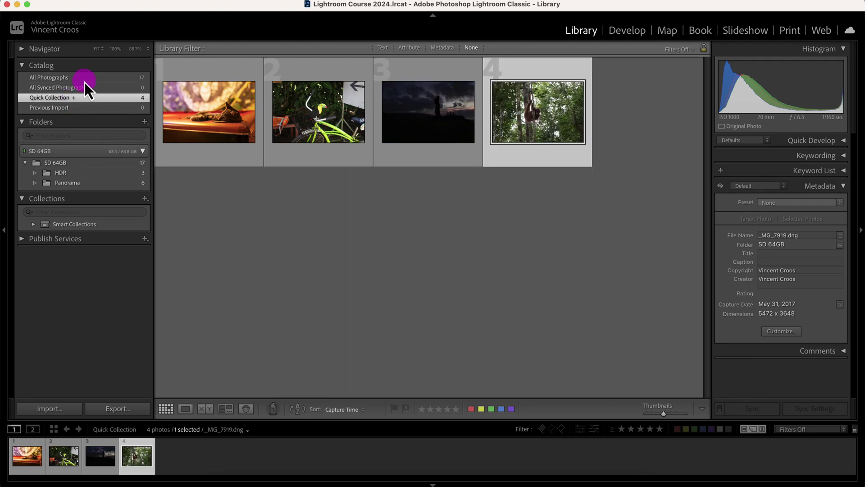
click(84, 79)
right_click(215, 338)
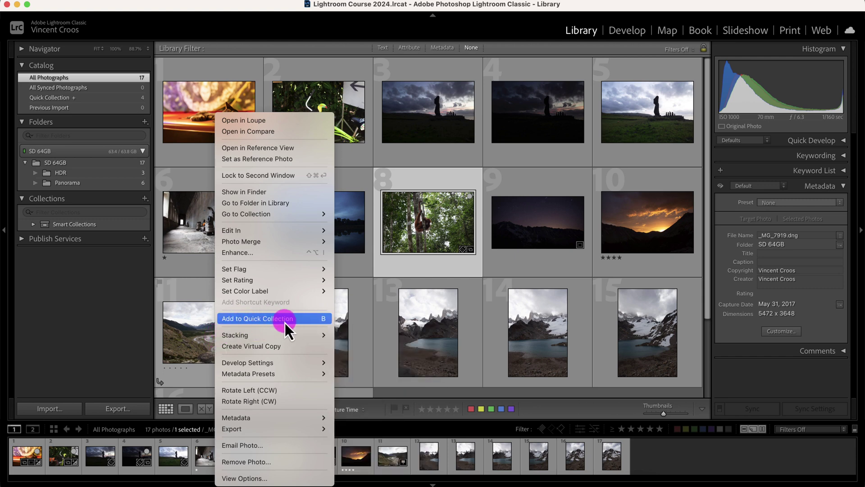
click(110, 102)
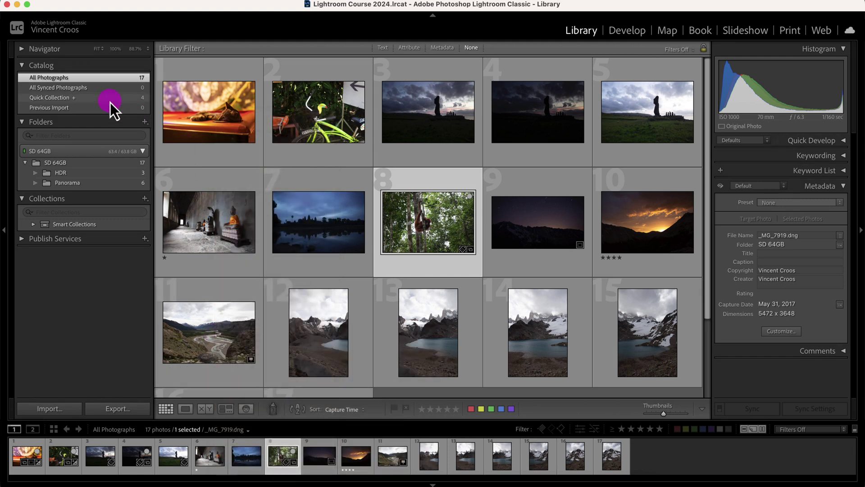
right_click(110, 101)
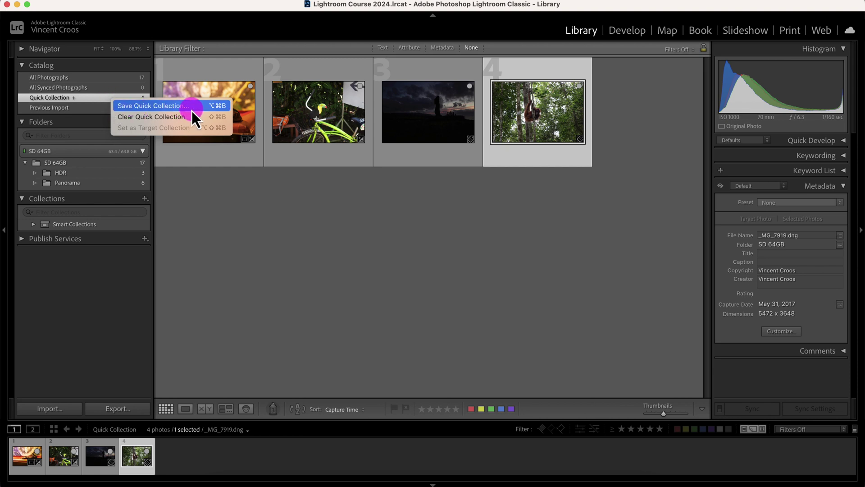
click(136, 120)
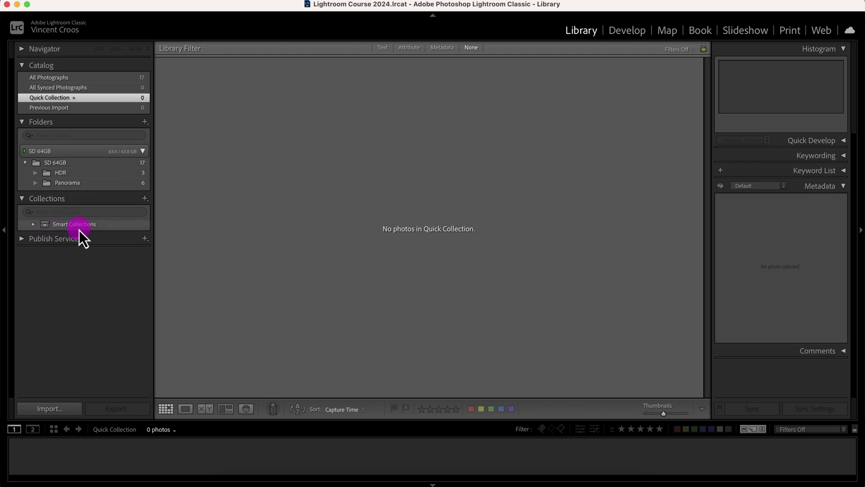
Step: Create an unnested regular collection named 'Collection 1' and set it as the target collection
click(145, 200)
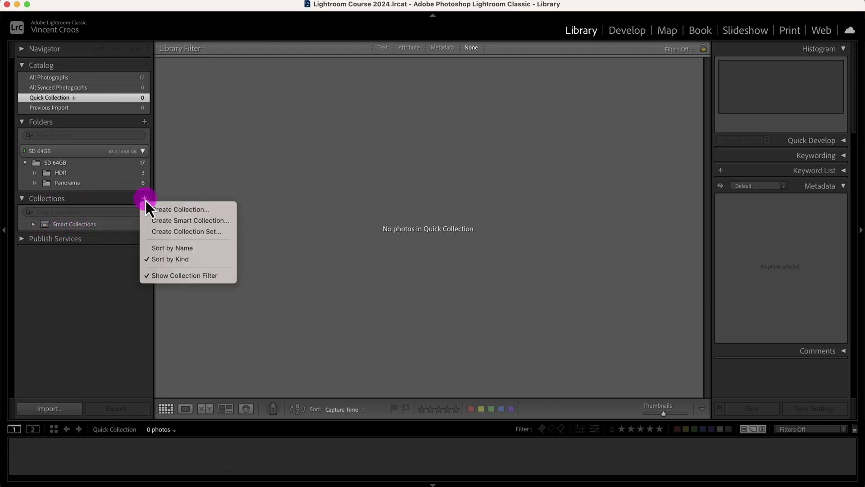
click(172, 210)
click(379, 115)
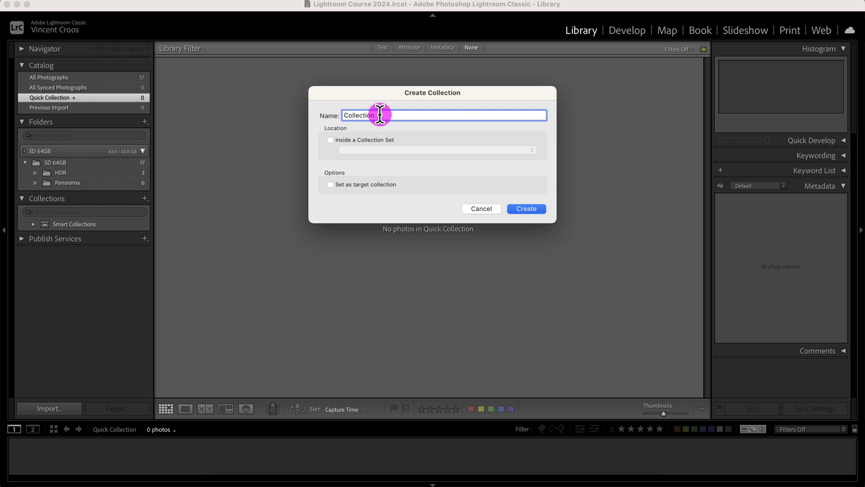
text(1)
click(331, 141)
click(374, 150)
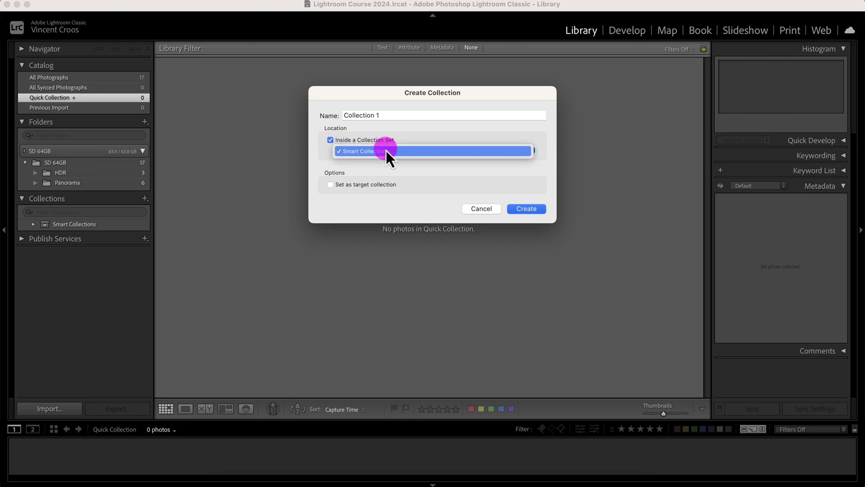
click(366, 135)
click(331, 140)
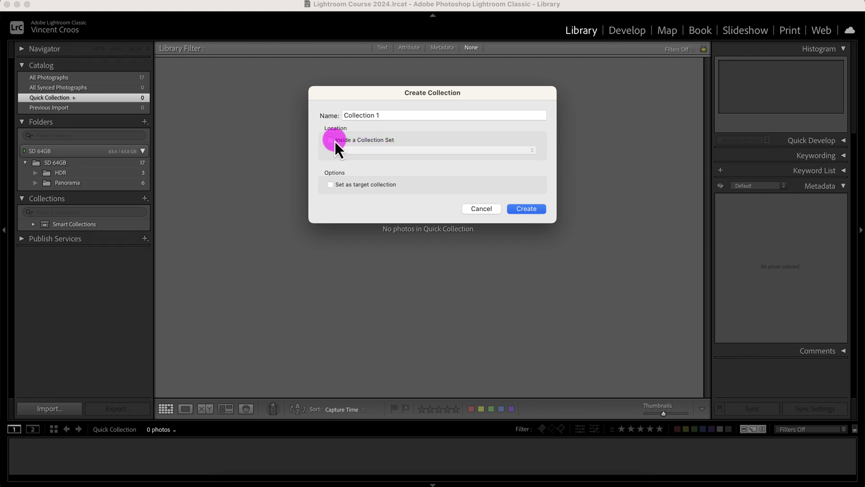
click(331, 185)
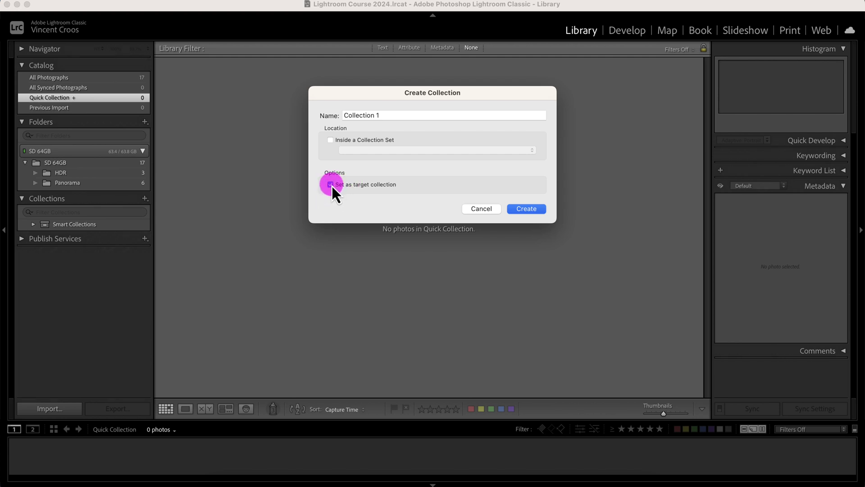
click(525, 208)
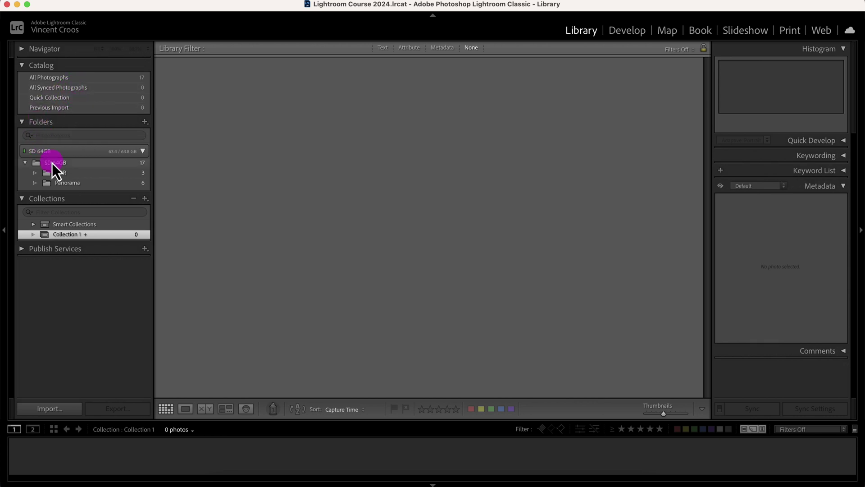
Step: Add the temple corridor and river valley photos from SD 64GB to Collection 1, then view the Quick Collection
click(72, 164)
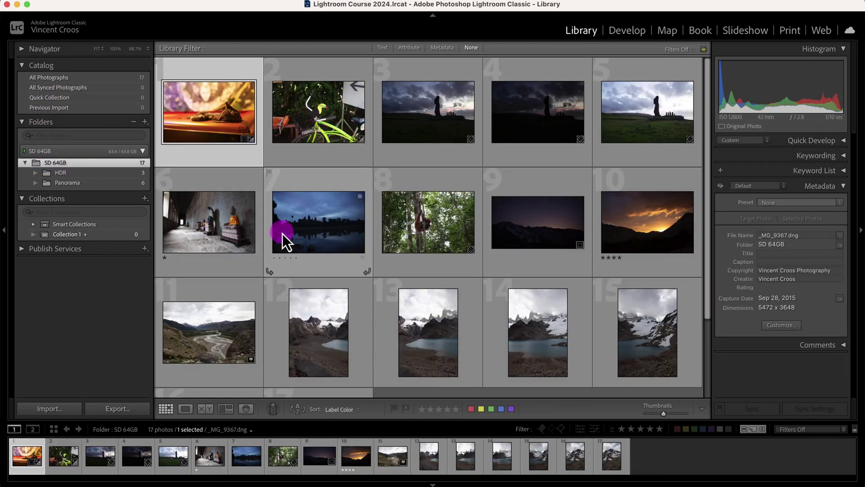
click(189, 218)
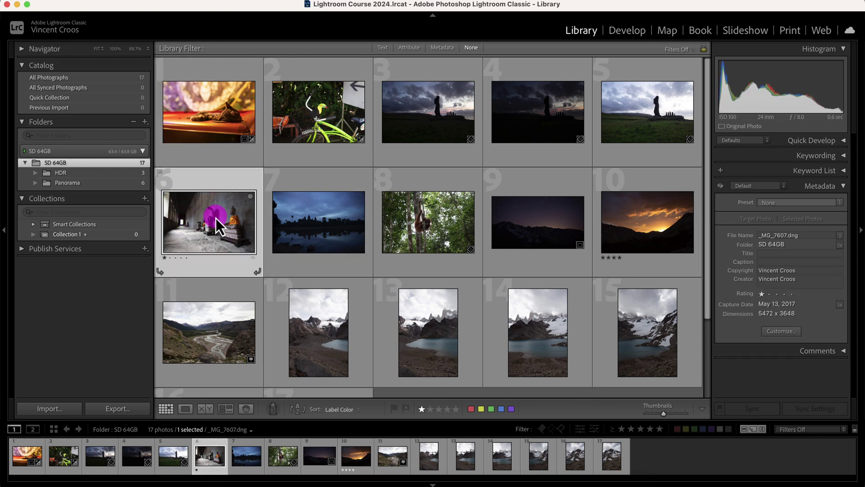
drag(215, 218, 77, 232)
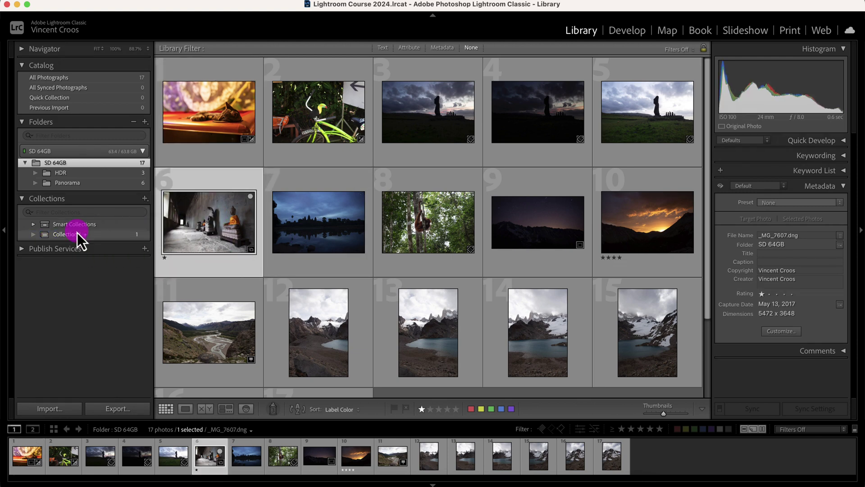
click(216, 332)
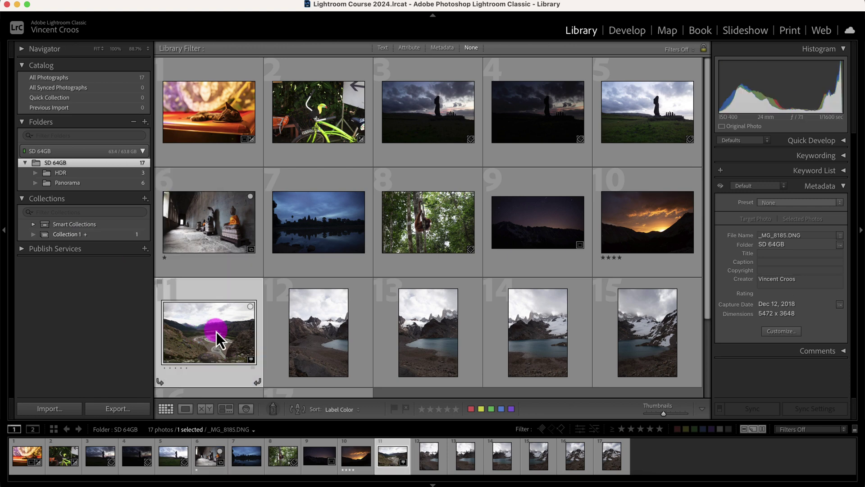
key(b)
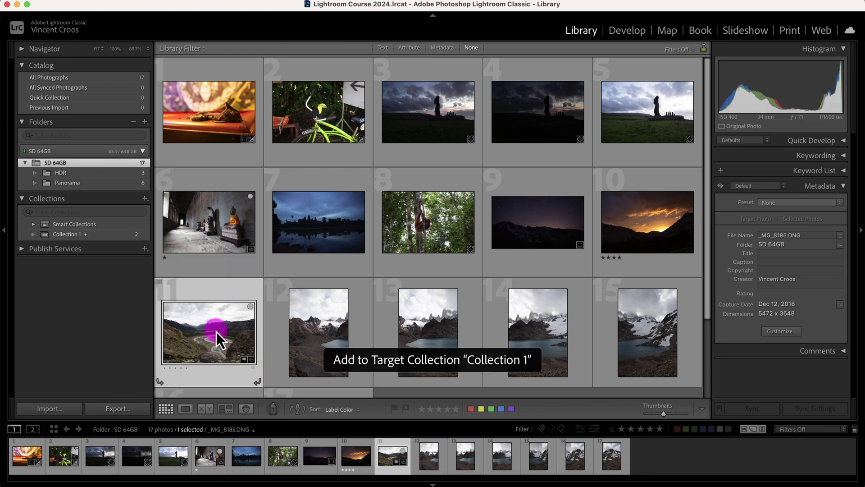
click(100, 234)
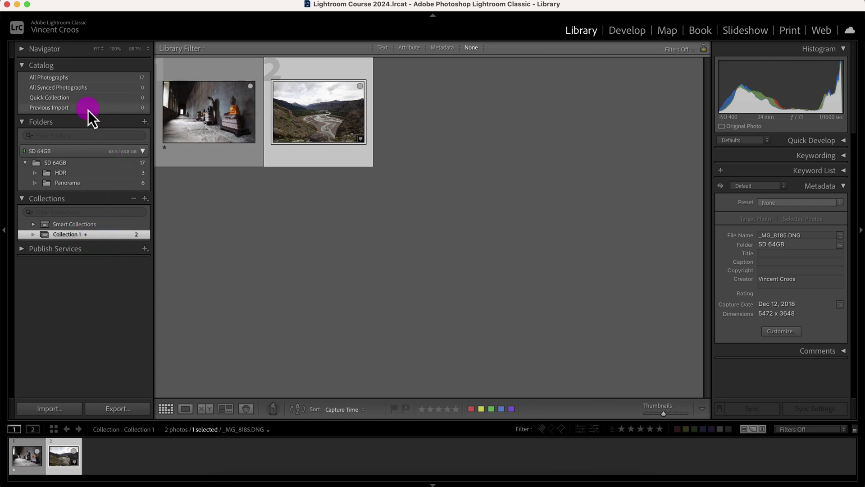
click(80, 98)
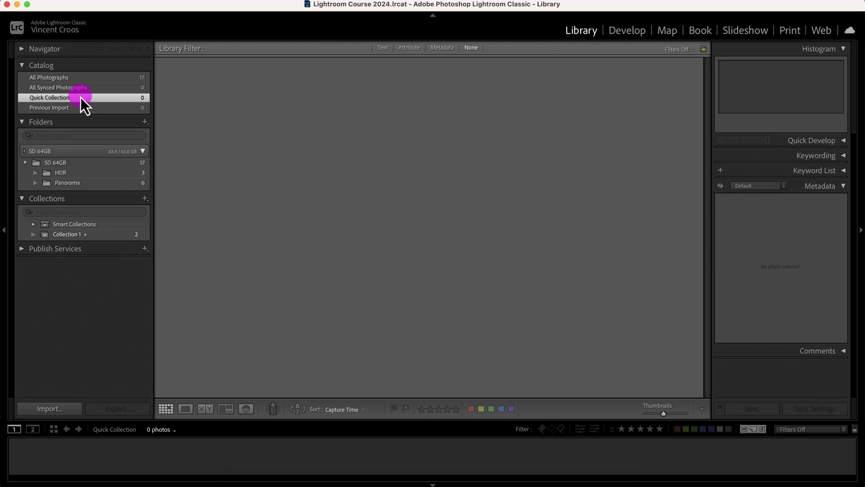
Step: View Collection 1's two photos, then the 13 photos in the Smart Collections set
click(66, 234)
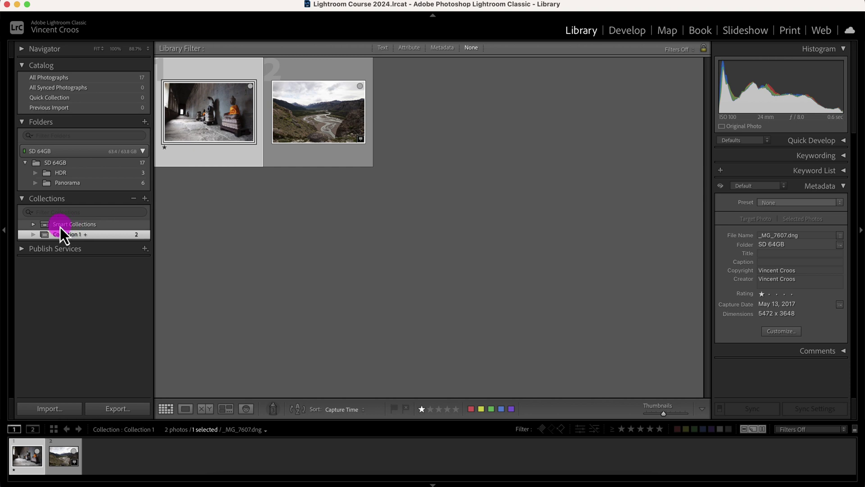
click(60, 226)
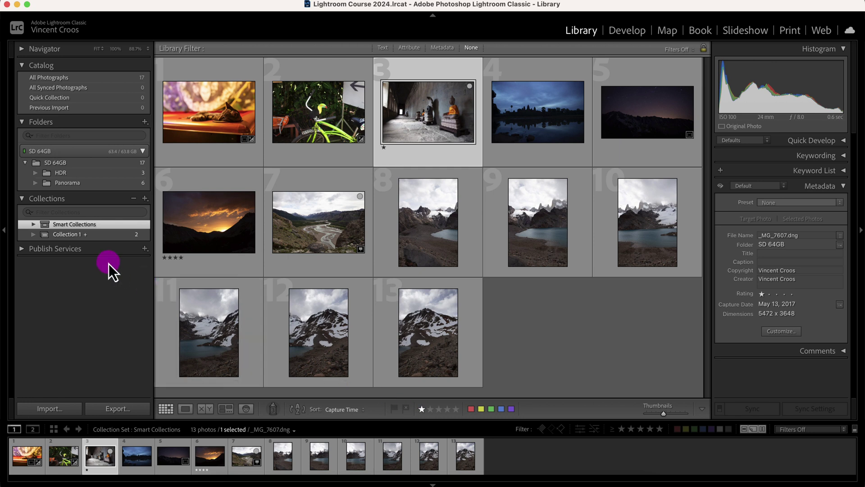
Step: Start a new smart collection and name it 'Smart Collection 2'
click(144, 198)
click(189, 220)
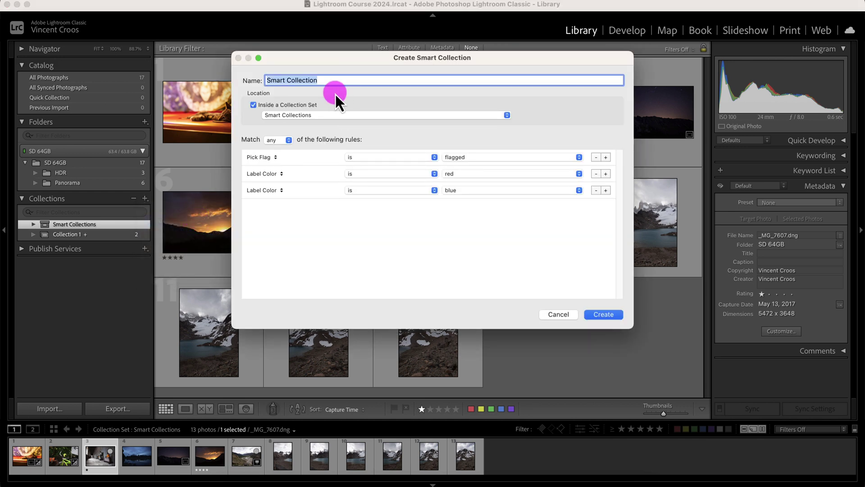
click(334, 80)
text(2)
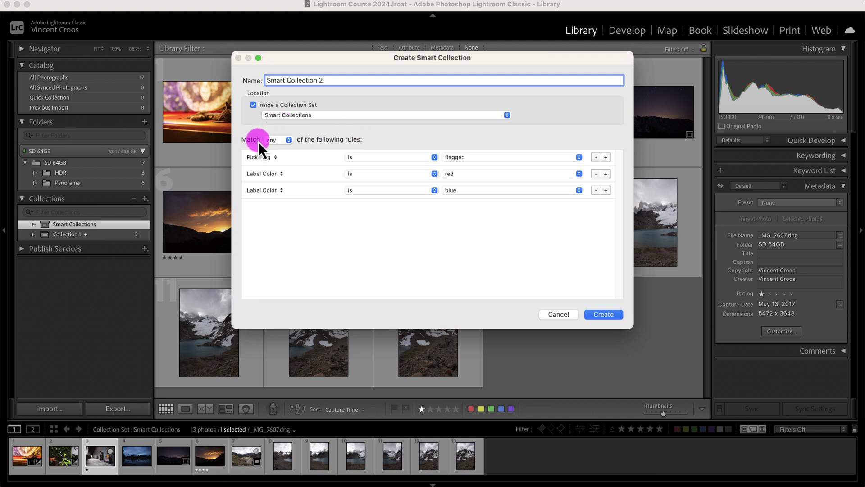
Step: Remove the red and blue label rules, keeping the rule Pick Flag is flagged
click(595, 190)
click(595, 174)
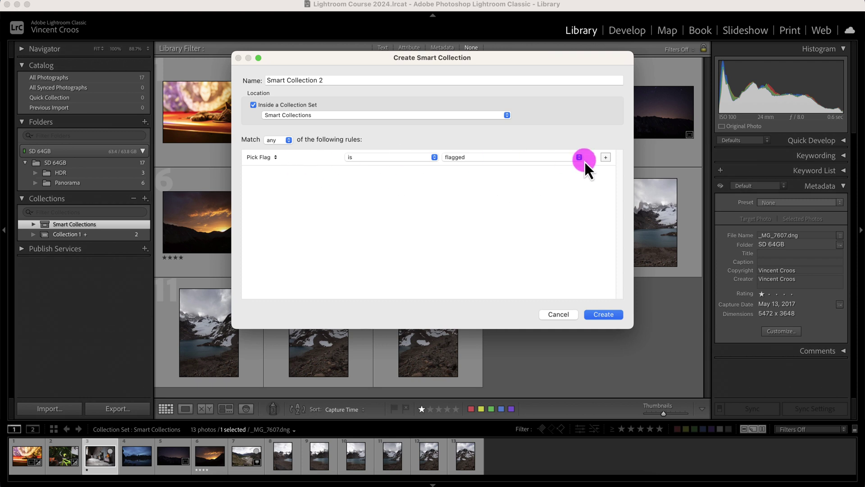
click(272, 157)
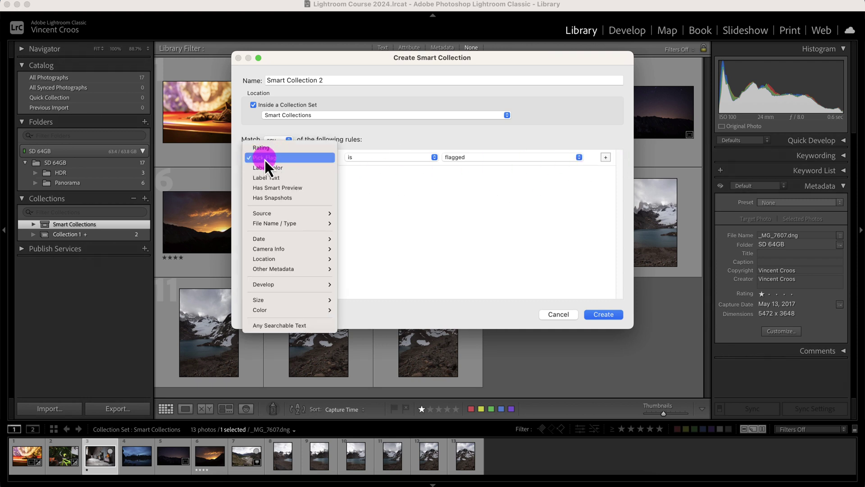
click(262, 158)
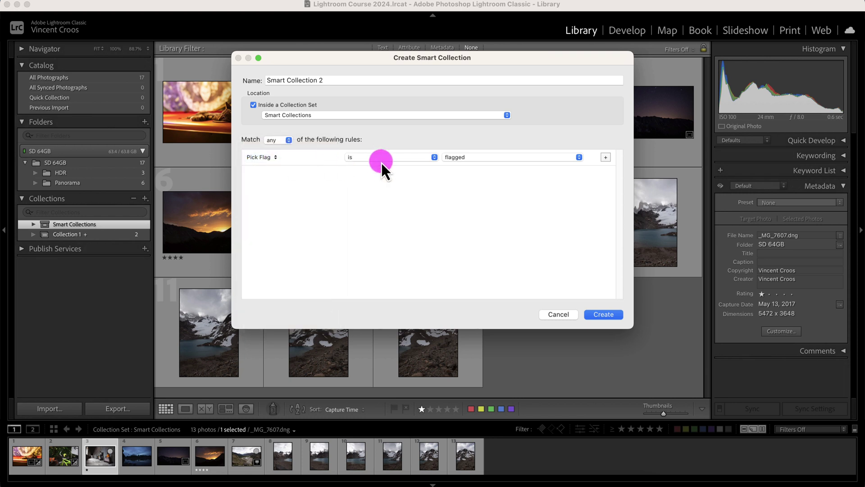
click(512, 161)
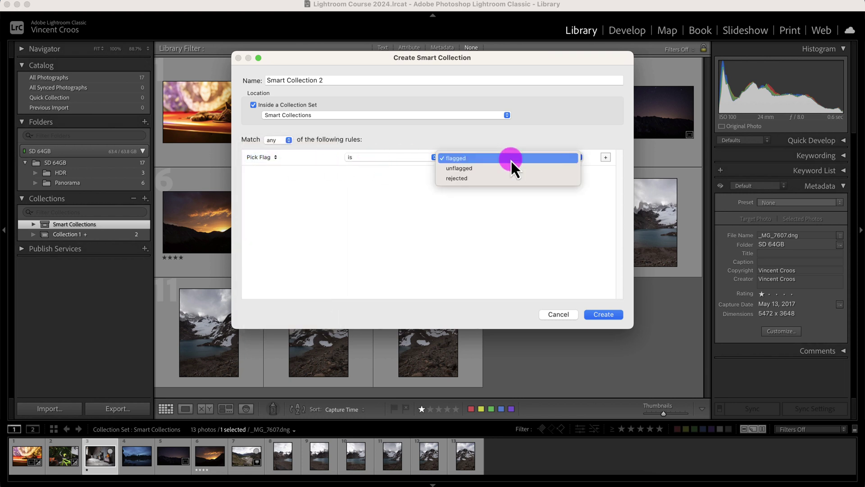
click(469, 160)
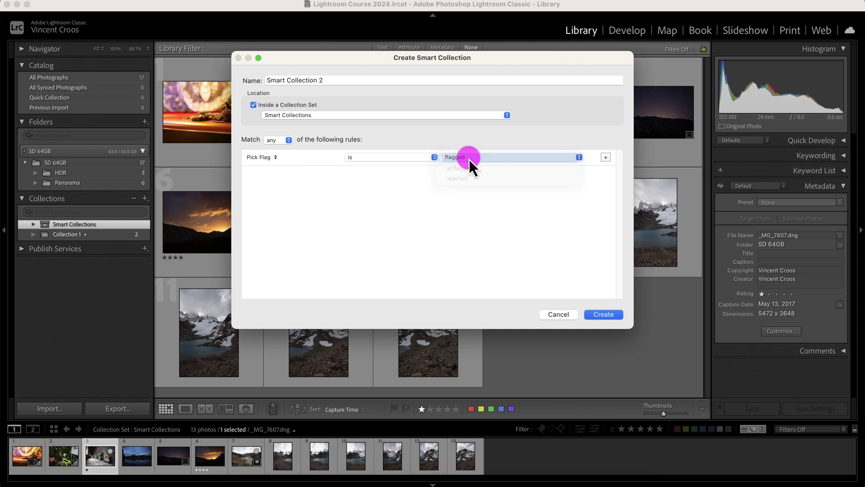
Step: Add a Label Color is purple rule and set matching to any rule
click(606, 157)
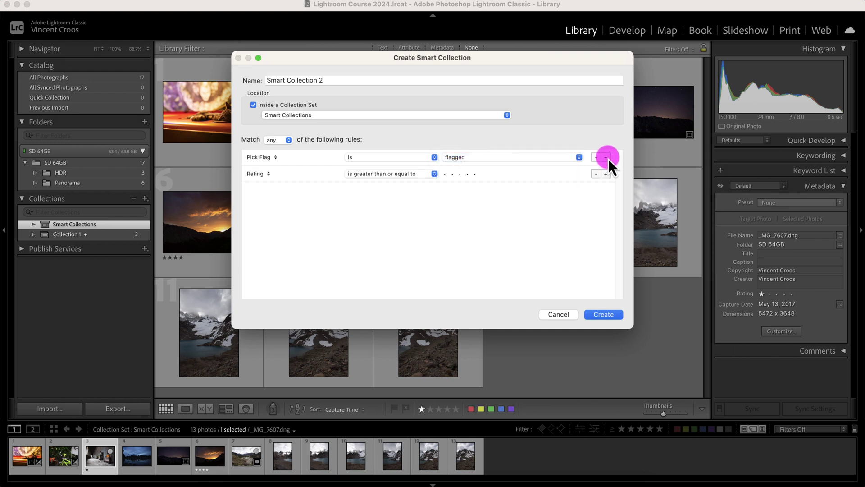
click(261, 175)
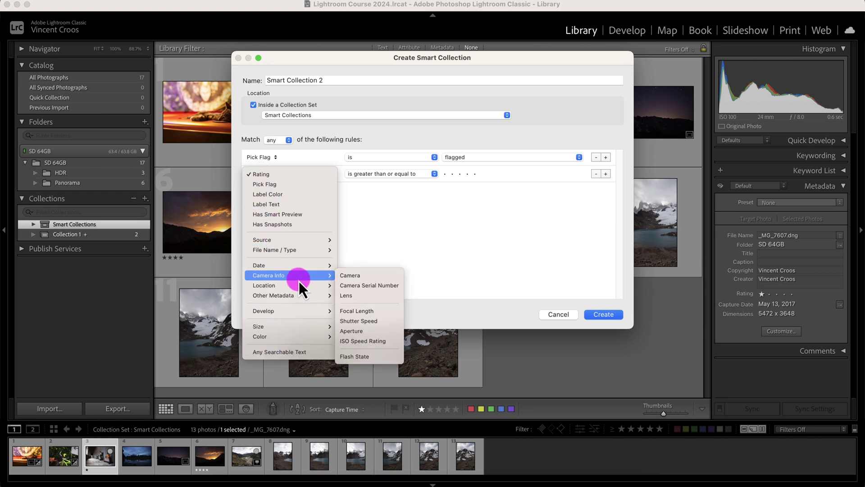
click(281, 194)
click(532, 176)
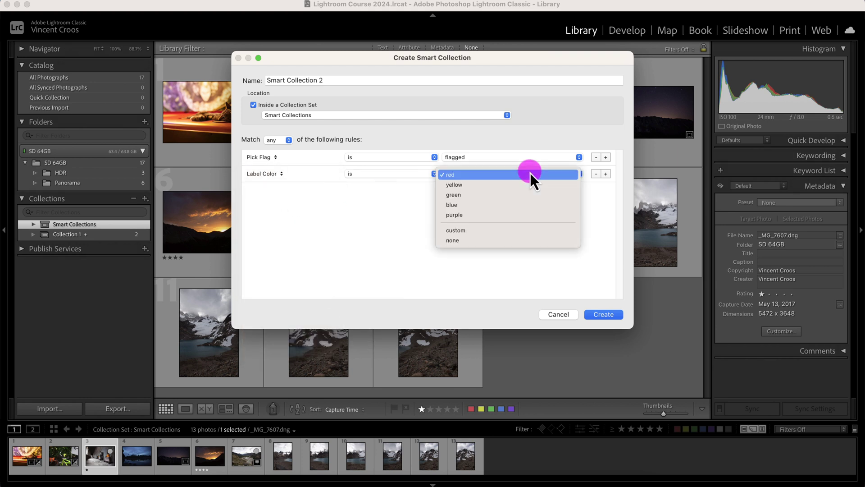
click(515, 215)
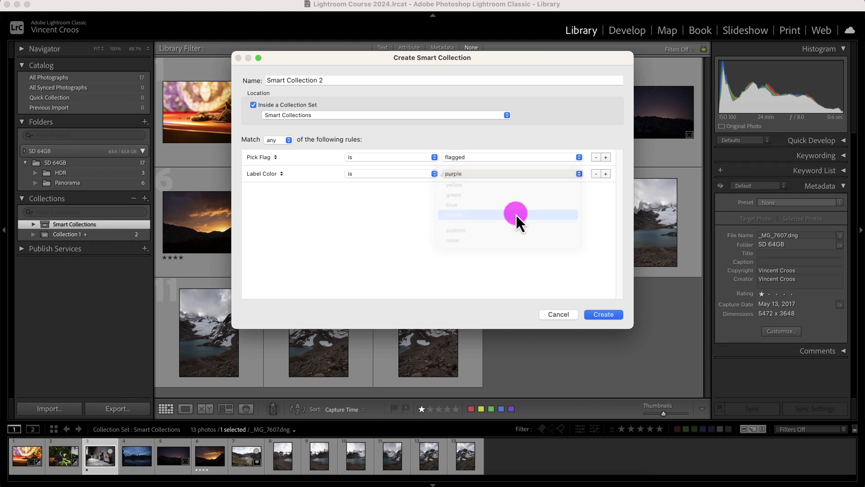
click(289, 141)
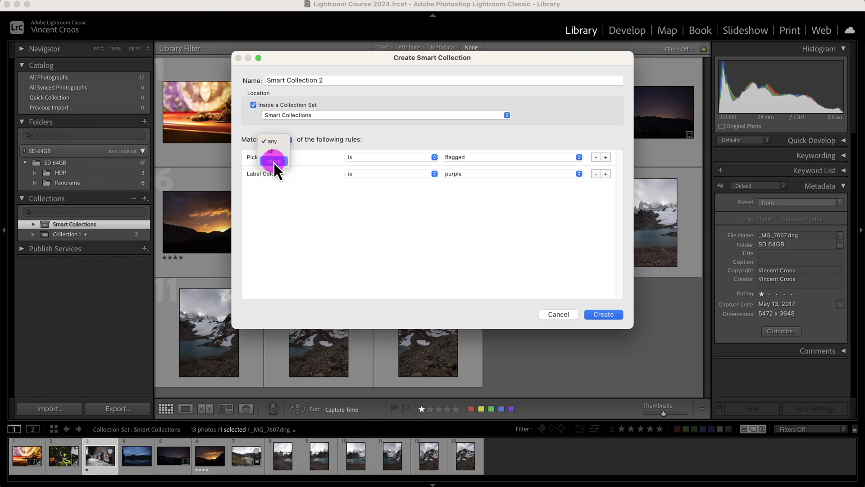
click(428, 140)
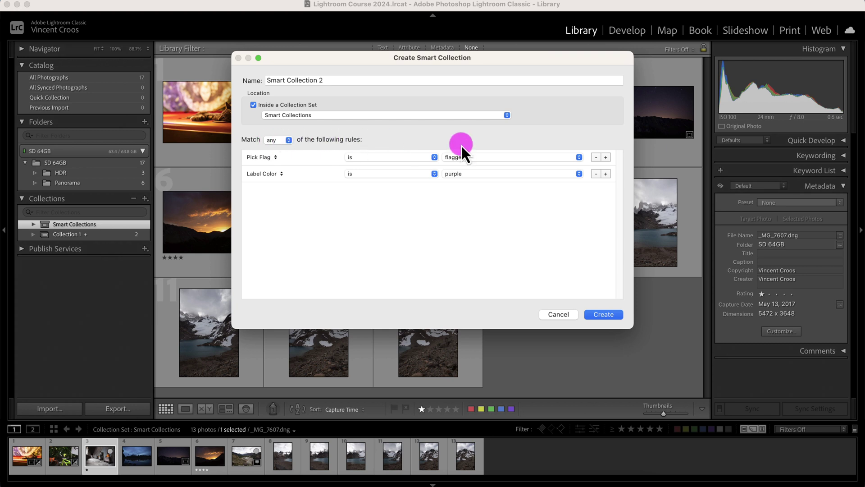
click(609, 315)
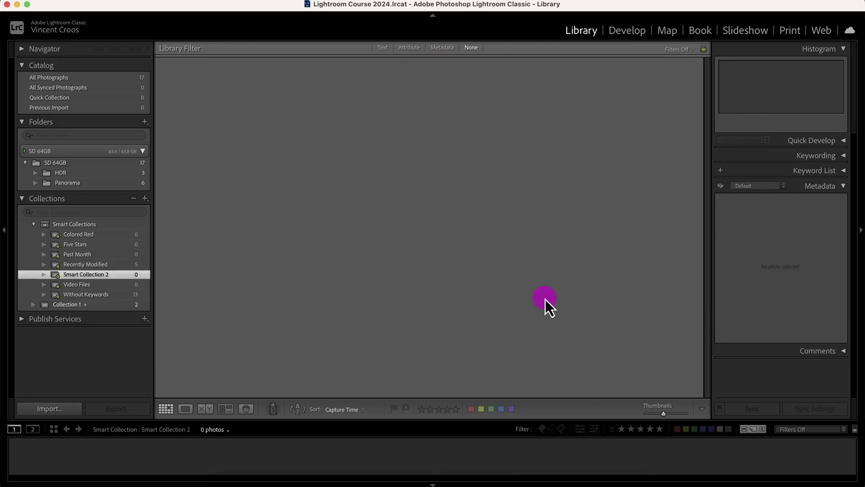
click(125, 274)
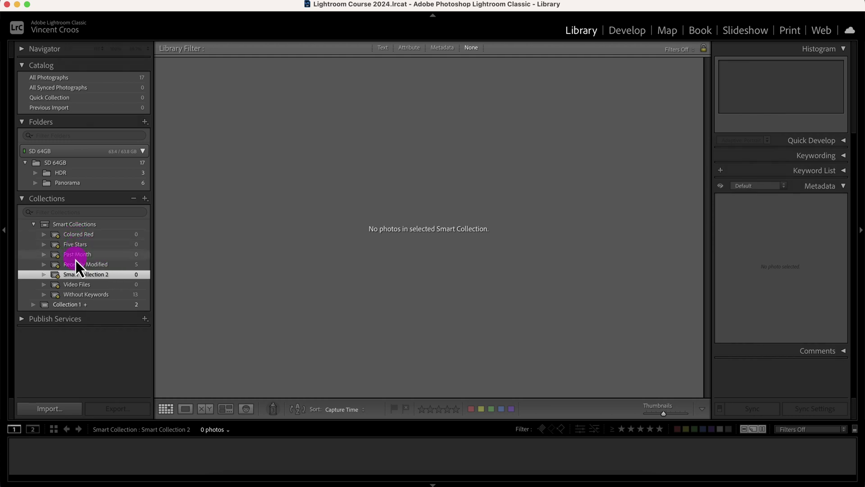
click(77, 296)
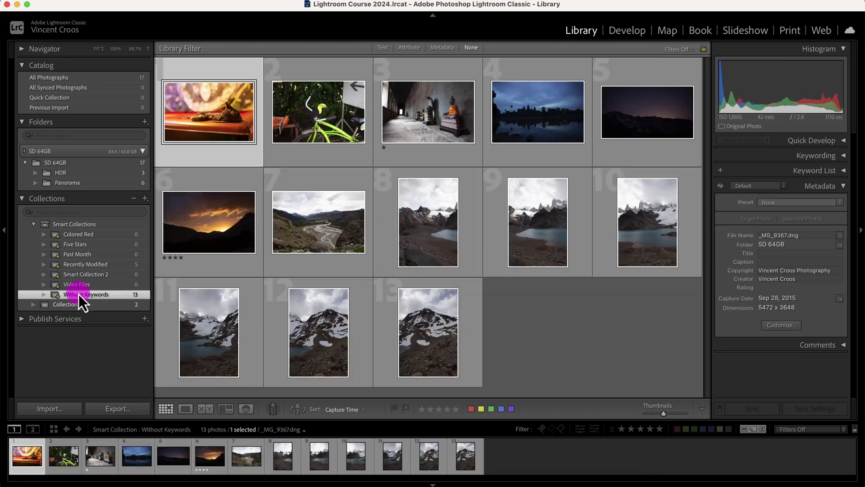
click(85, 266)
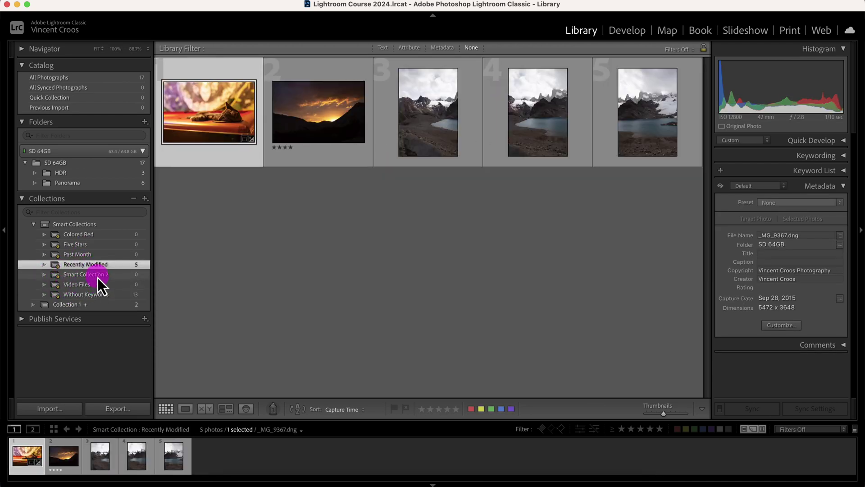
click(98, 275)
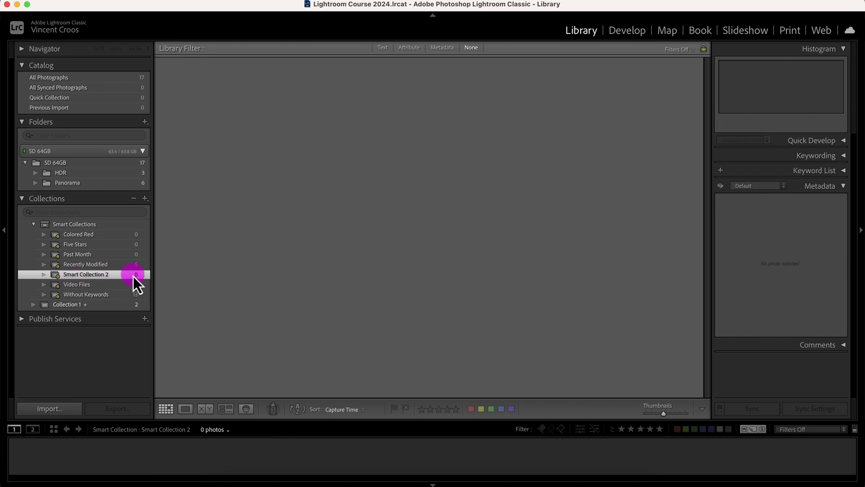
Step: Give the reflection photo _MG_7627 a purple label and confirm it appears in Smart Collection 2
click(63, 164)
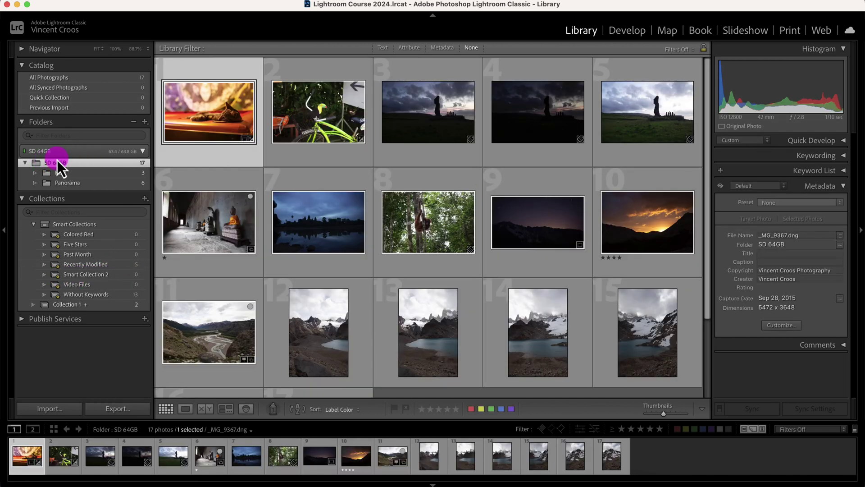
click(317, 223)
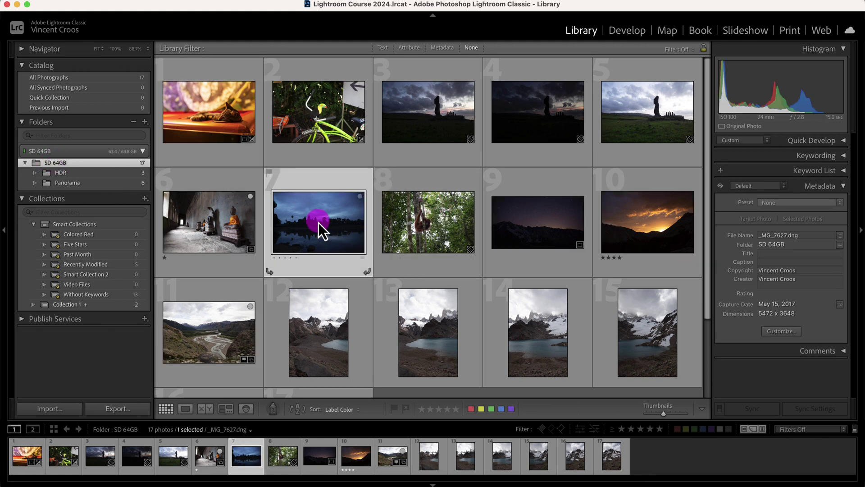
click(511, 409)
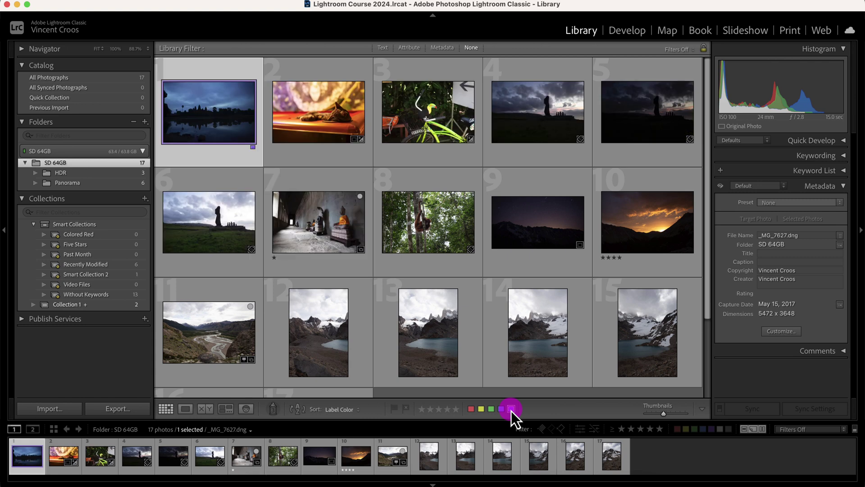
click(101, 276)
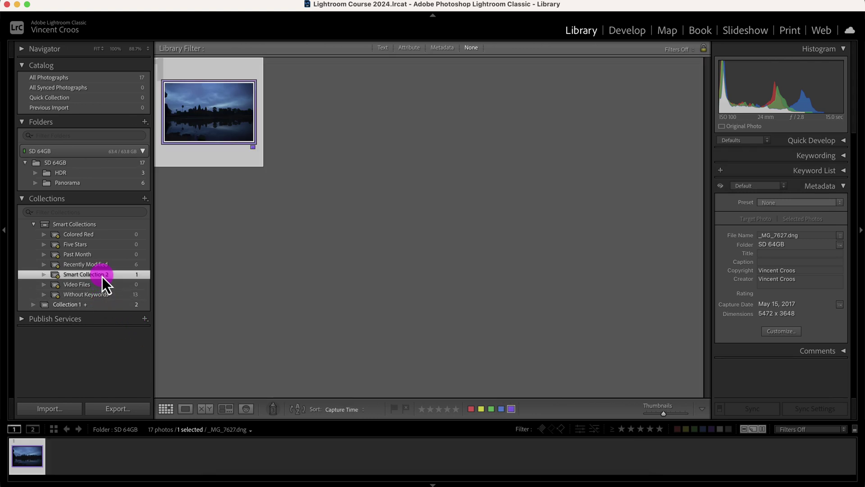
click(212, 137)
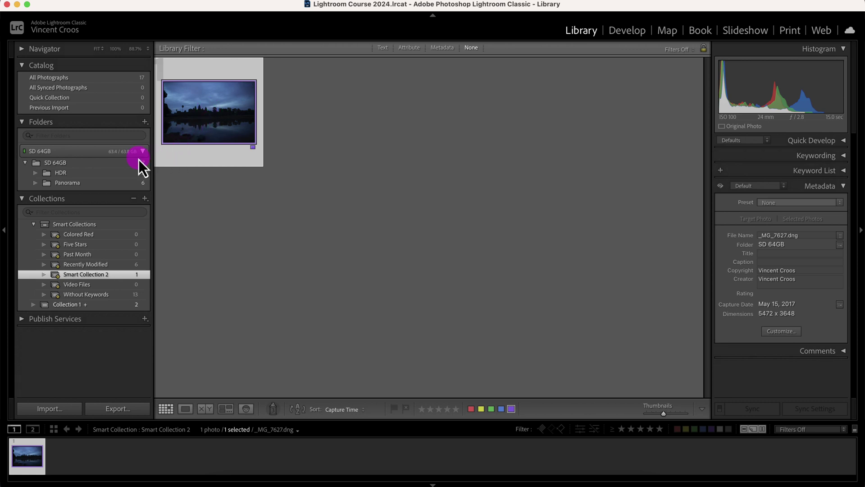
Step: Switch the reflection photo's label to blue in SD 64GB, then revisit Smart Collection 2
click(52, 165)
click(272, 193)
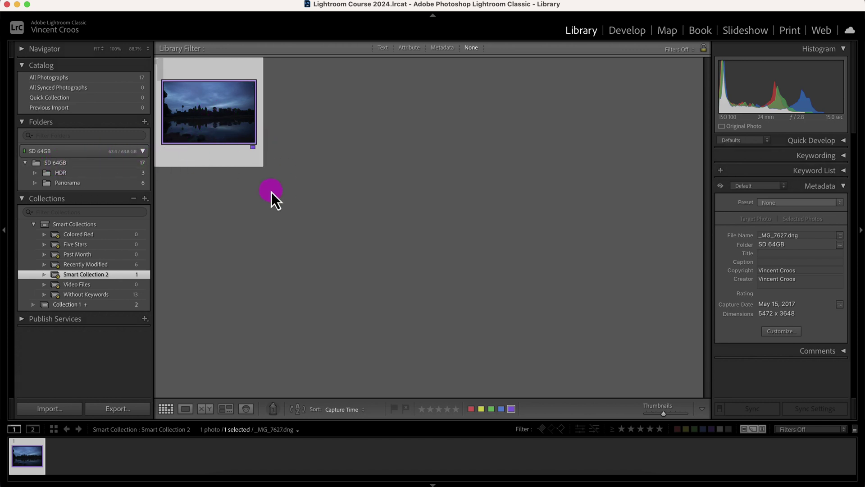
click(501, 409)
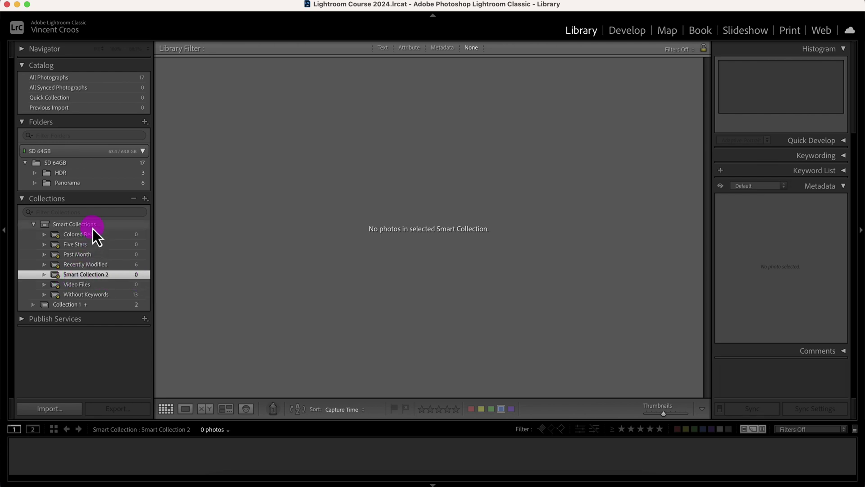
click(86, 164)
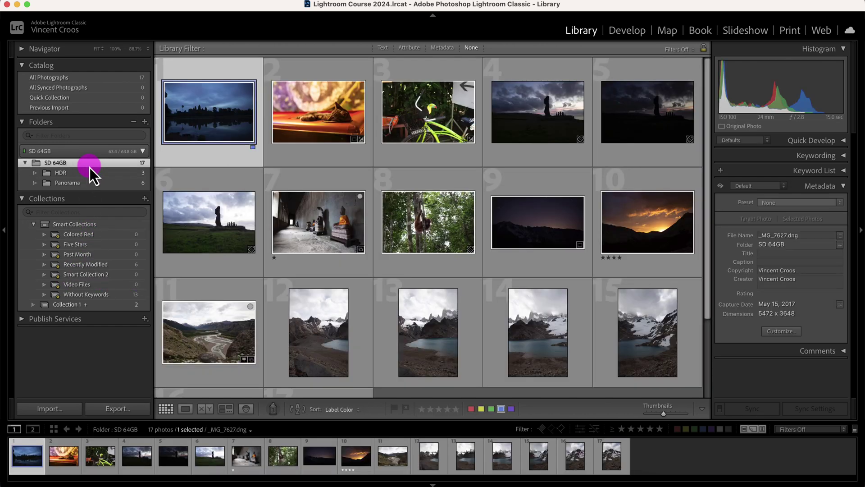
click(227, 114)
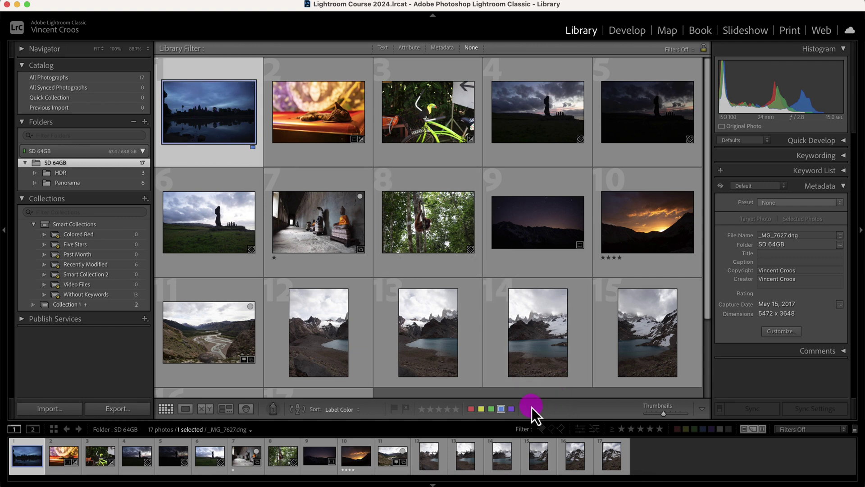
click(110, 278)
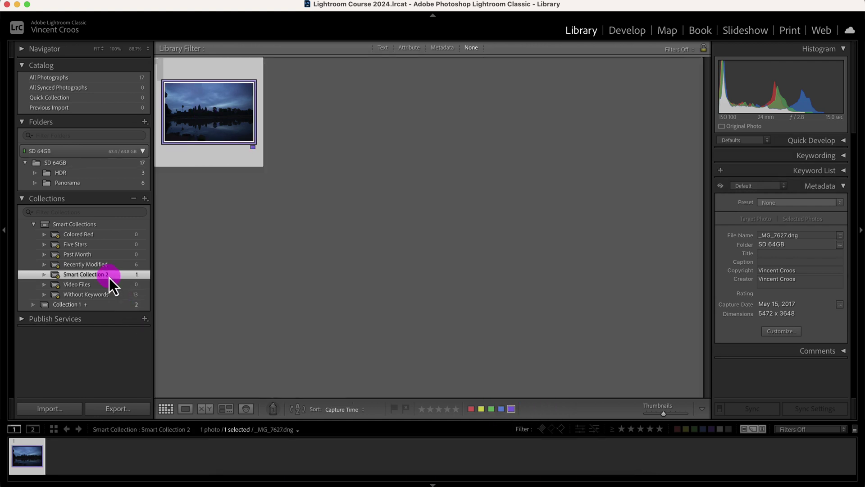
Step: Rate _MG_7607 five stars and flag it, check Smart Collection 2, then mark it rejected
click(98, 164)
click(326, 229)
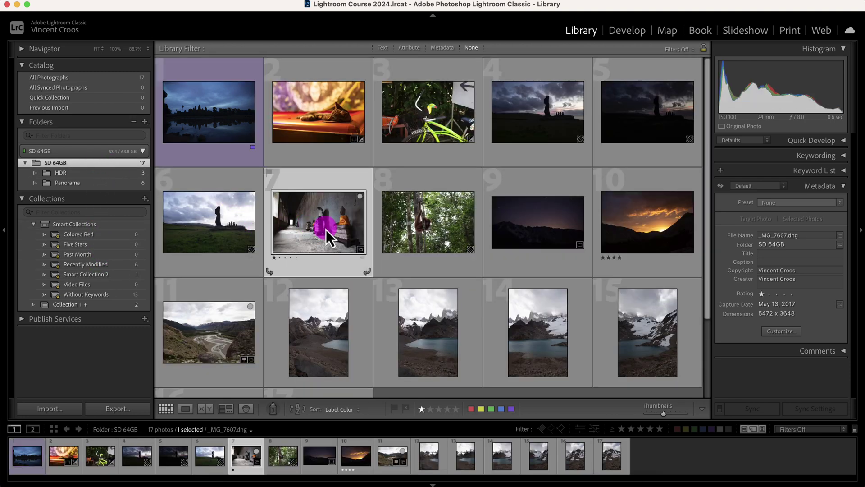
click(455, 409)
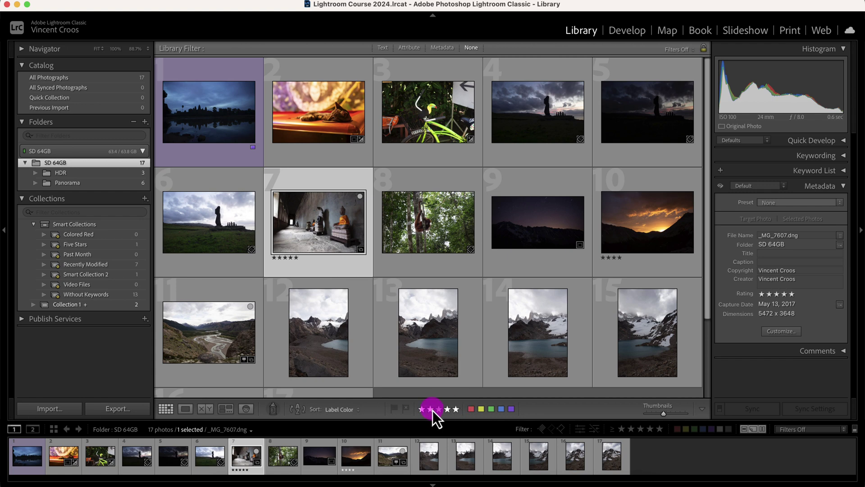
click(397, 409)
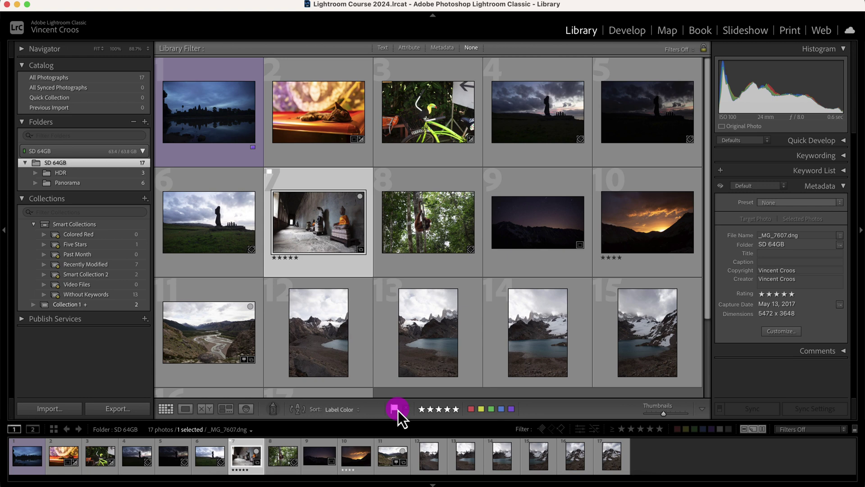
click(96, 274)
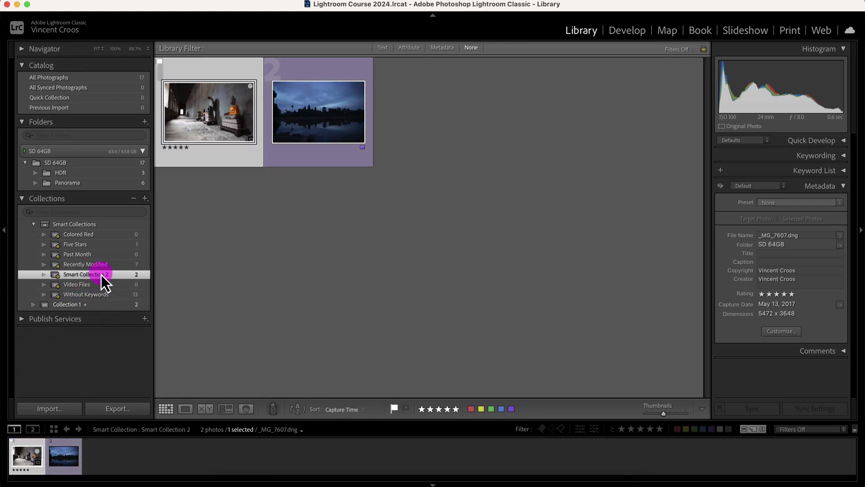
click(406, 408)
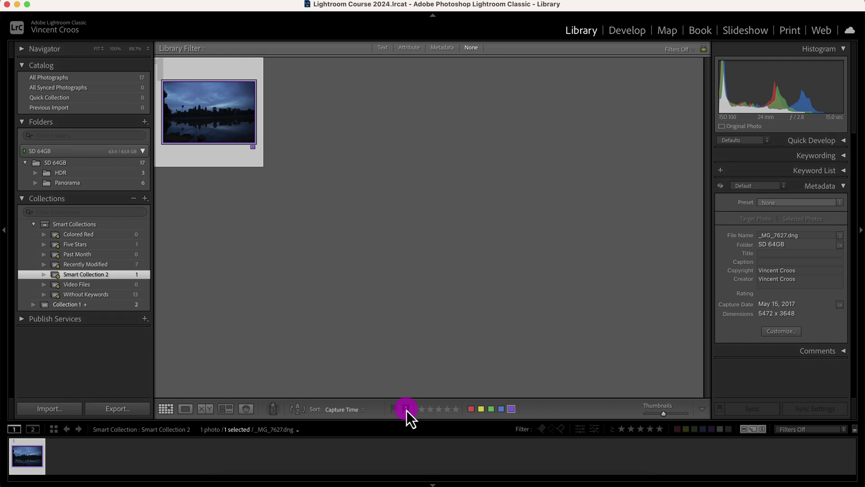
Step: Display the Smart Collections set with its 13 photos
click(92, 225)
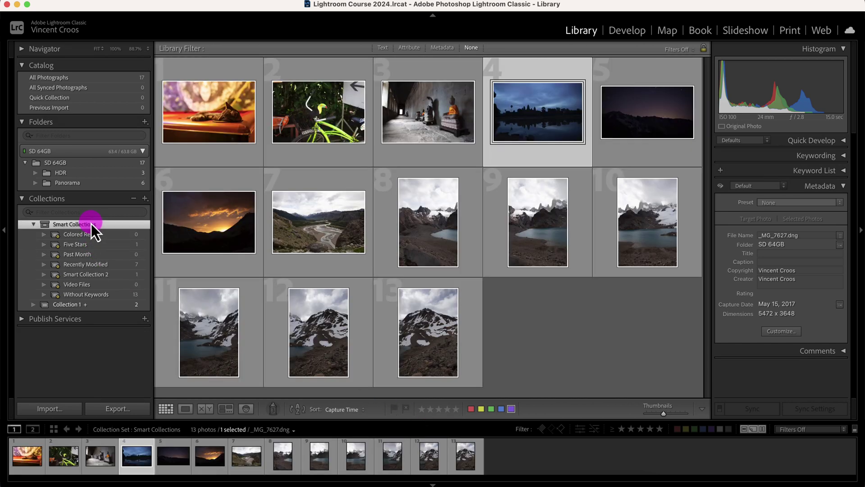